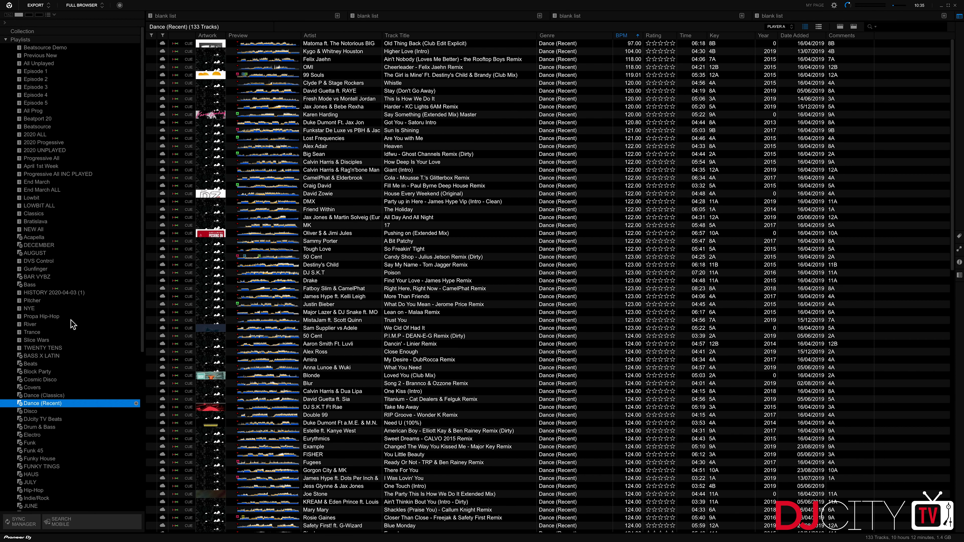
Step: Look through the playlist tree in Export mode and check the View and Advanced preferences
{"action": "scroll", "coordinate": [71, 275], "scroll_direction": "down", "scroll_amount": 10}
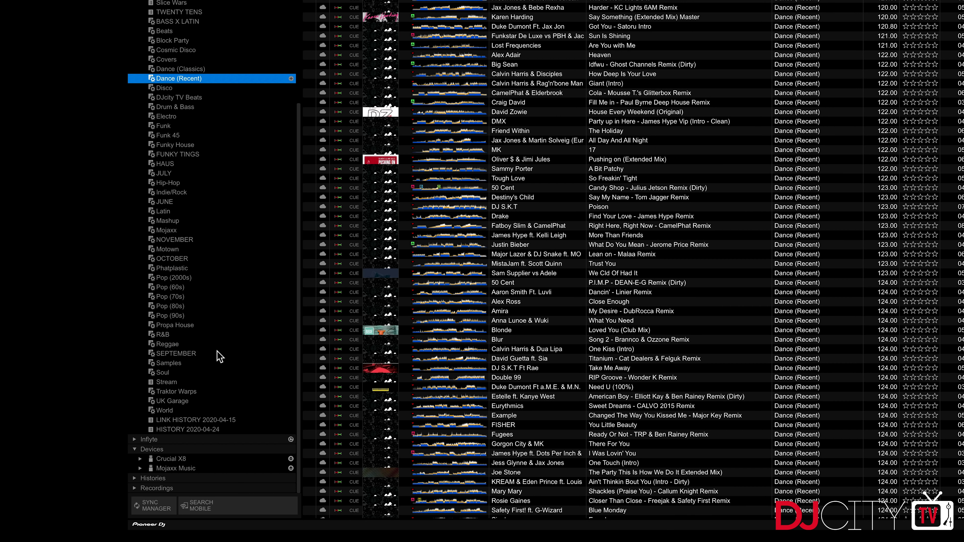
{"action": "scroll", "coordinate": [217, 355], "scroll_direction": "down", "scroll_amount": 2}
{"action": "scroll", "coordinate": [231, 356], "scroll_direction": "up", "scroll_amount": 10}
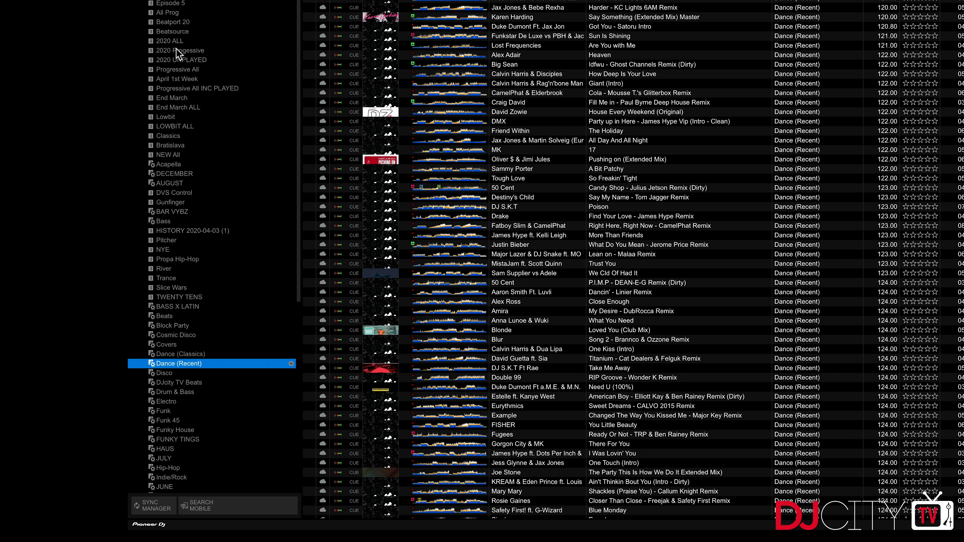
{"action": "key", "text": "super+comma"}
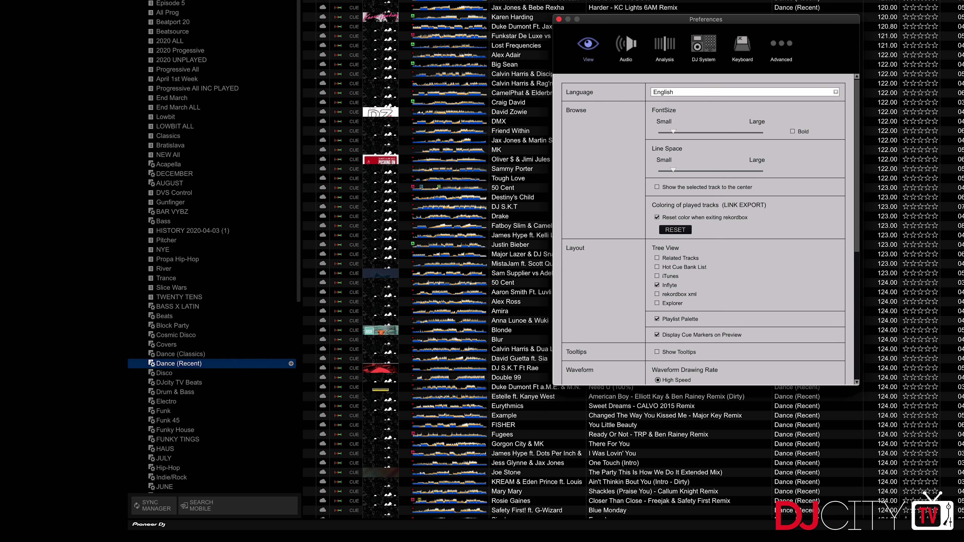
{"action": "left_click", "coordinate": [785, 44]}
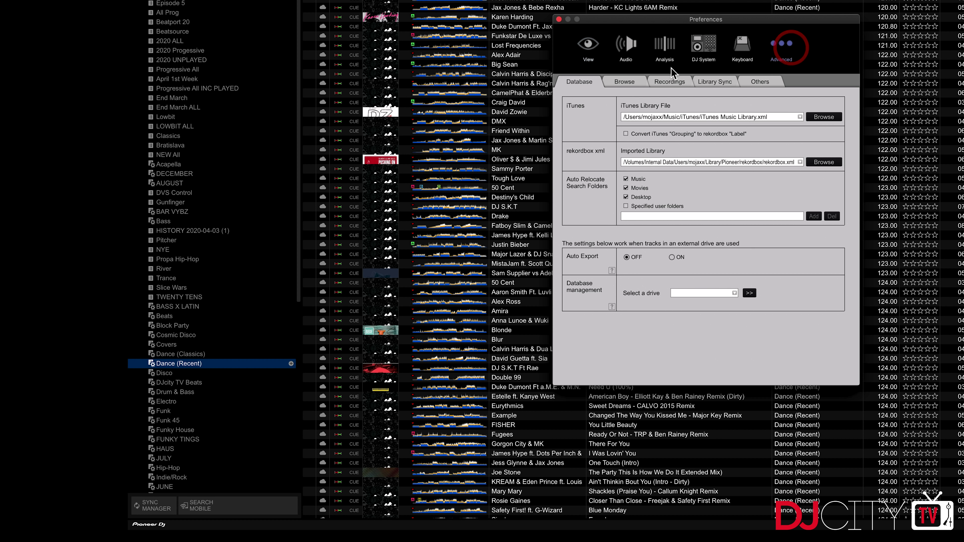
{"action": "left_click", "coordinate": [588, 46]}
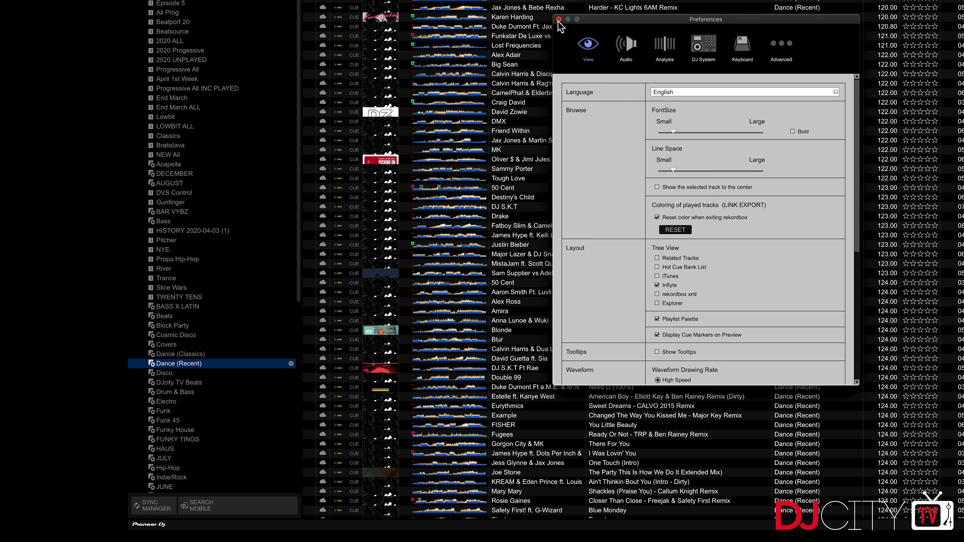
{"action": "left_click", "coordinate": [558, 20]}
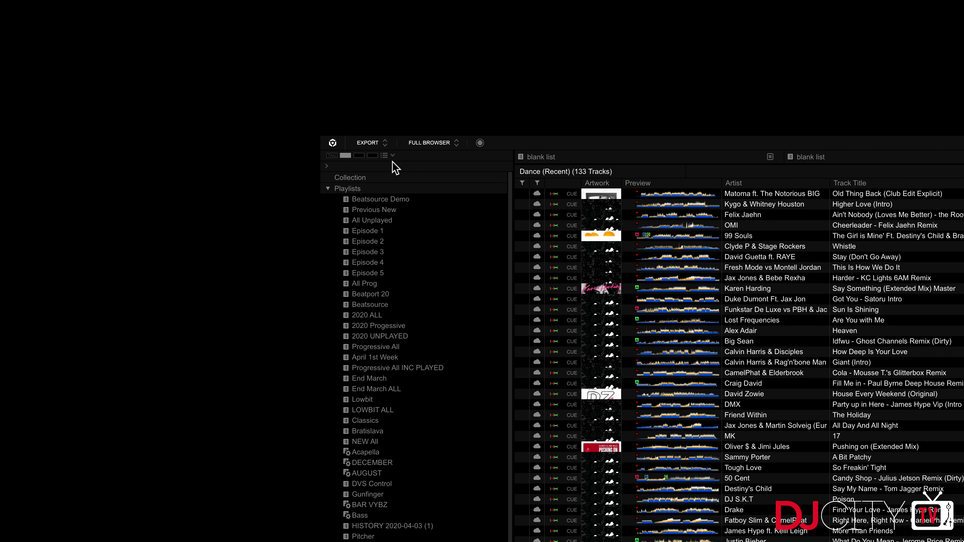
Step: Switch to Performance mode and check the Tree View layout options in the View preferences
{"action": "left_click", "coordinate": [384, 147]}
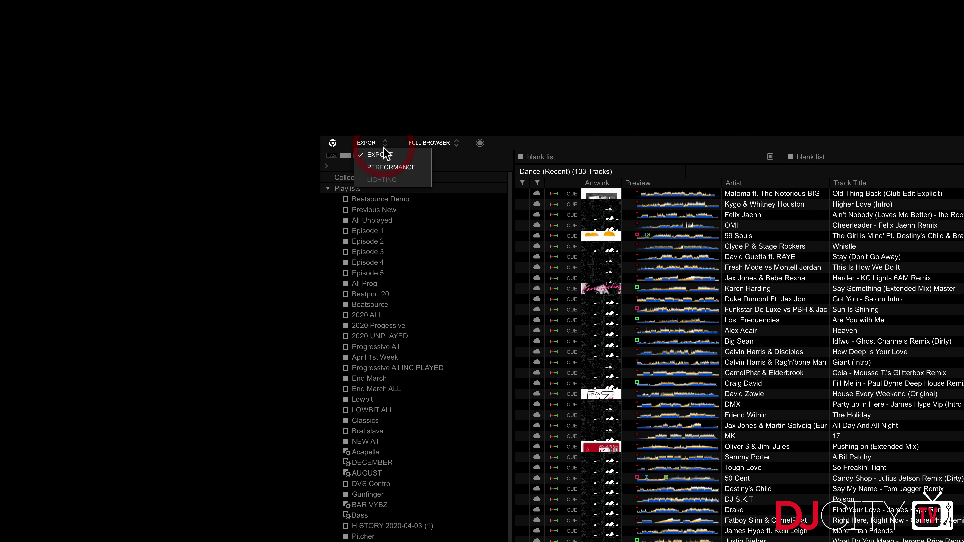
{"action": "left_click", "coordinate": [393, 171]}
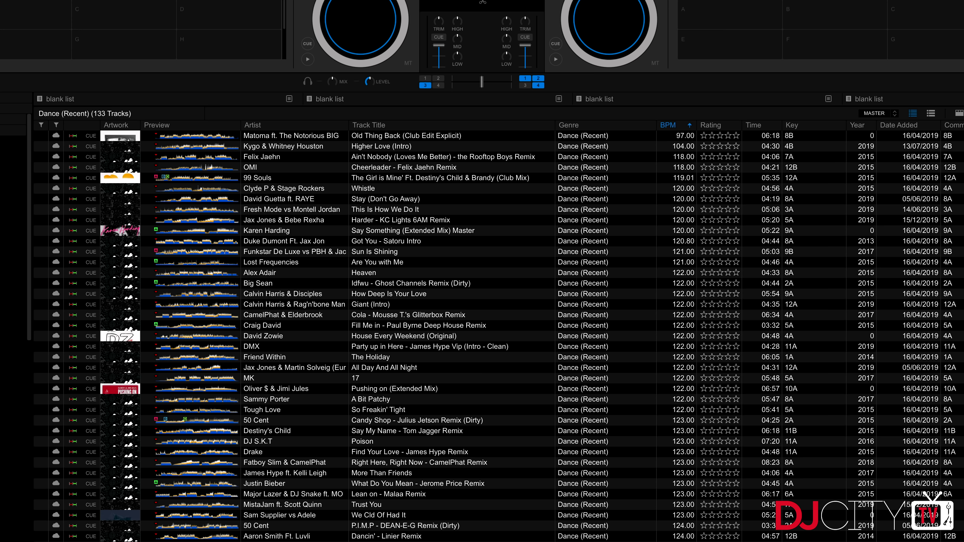
{"action": "key", "text": "super+comma"}
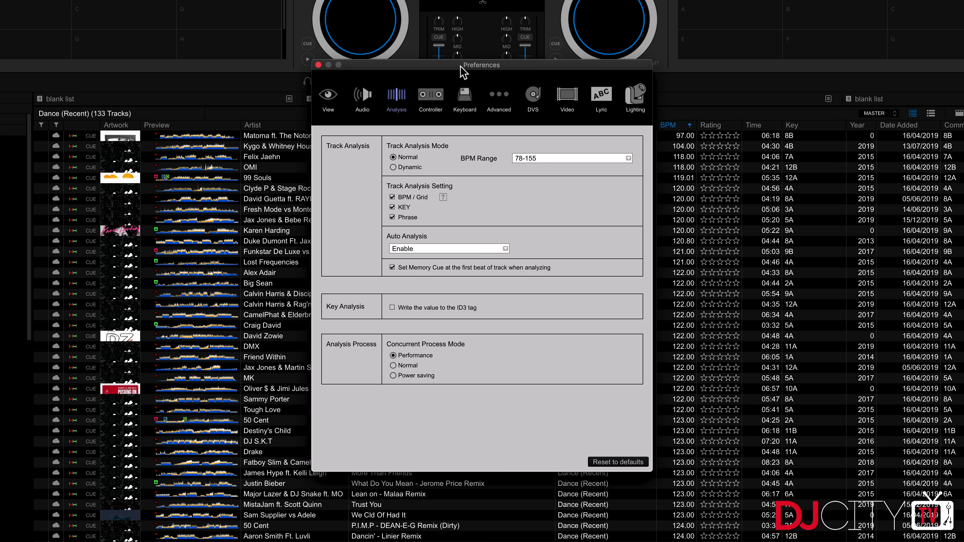
{"action": "left_click", "coordinate": [326, 99]}
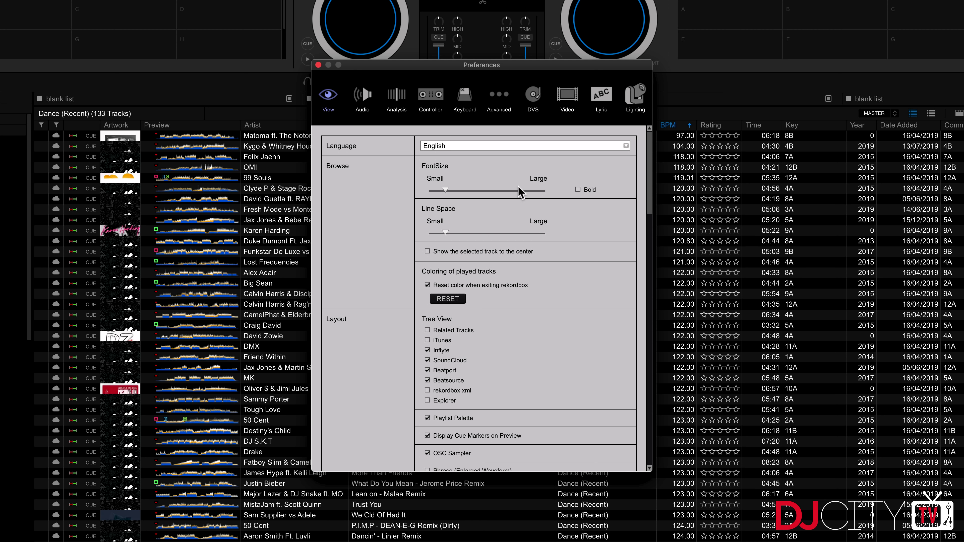
{"action": "left_click", "coordinate": [318, 65]}
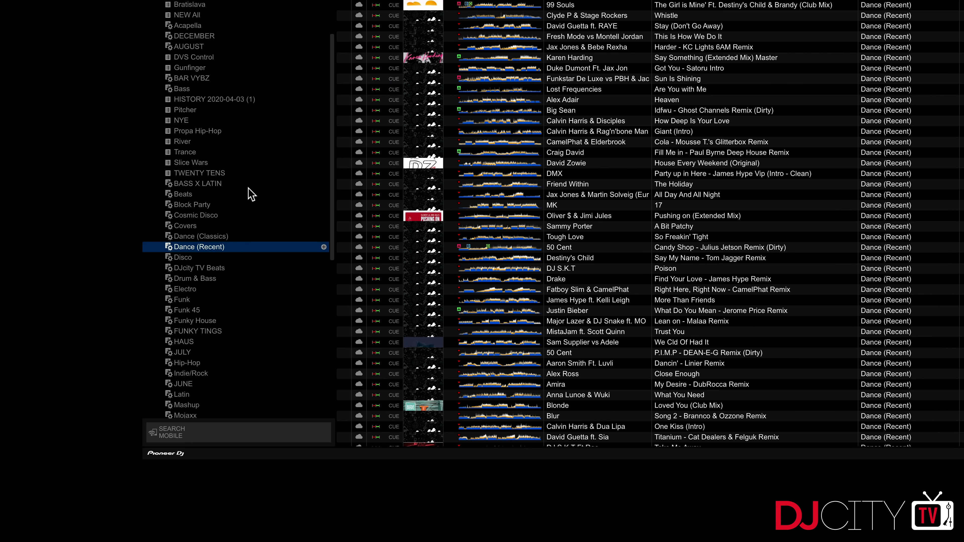
Step: Load the Beatsource library and expand its contents in the browser tree
{"action": "scroll", "coordinate": [248, 194], "scroll_direction": "down", "scroll_amount": 10}
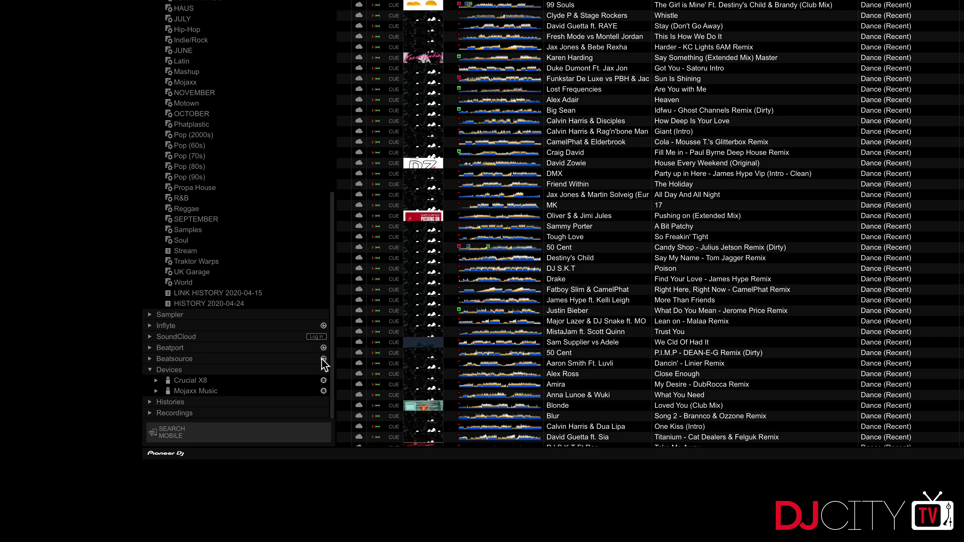
{"action": "left_click", "coordinate": [151, 359]}
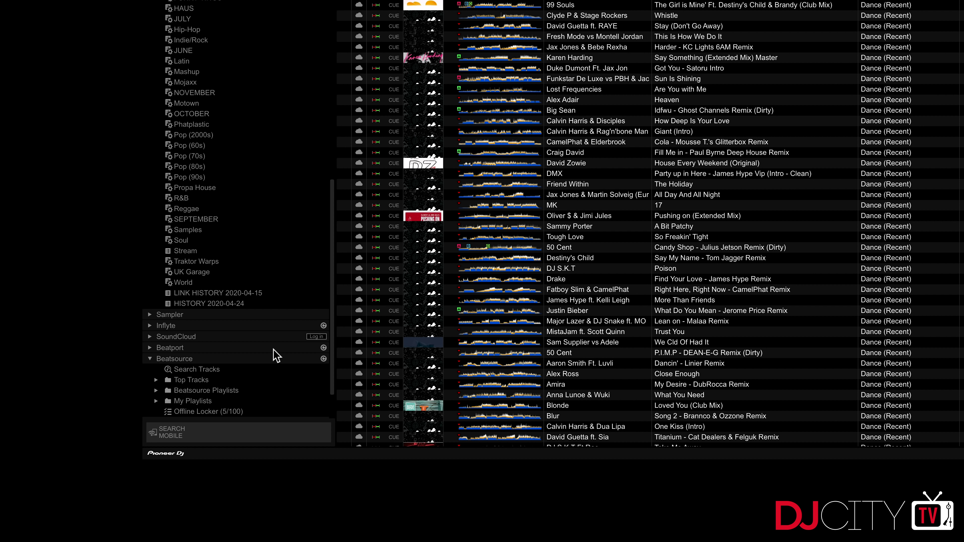
{"action": "left_click", "coordinate": [323, 358]}
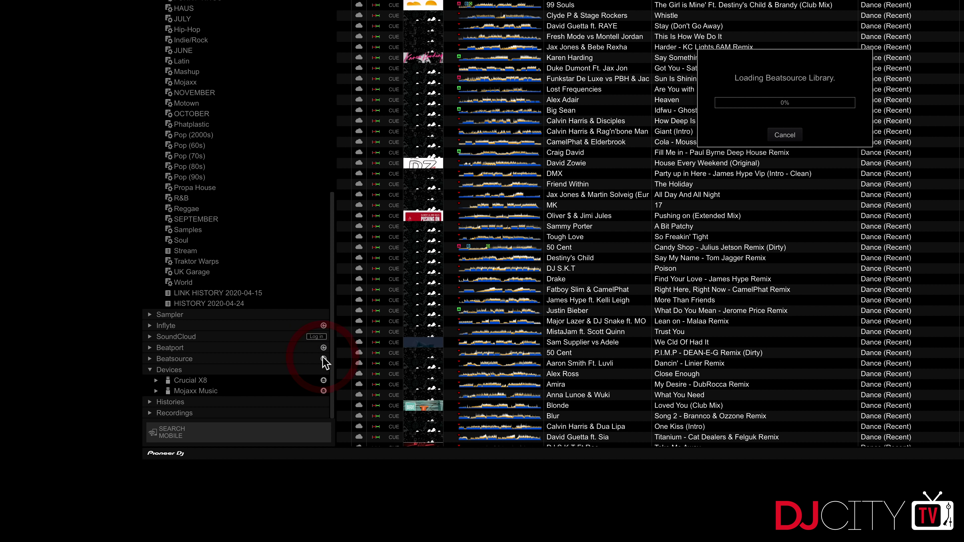
{"action": "left_click", "coordinate": [150, 358]}
{"action": "scroll", "coordinate": [149, 358], "scroll_direction": "down", "scroll_amount": 3}
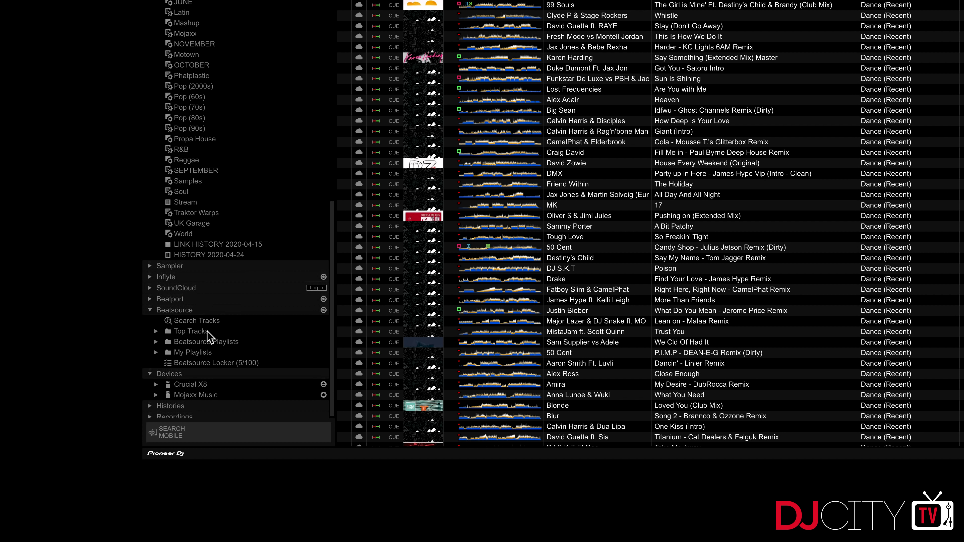
Step: Expand the Beatsource Top Tracks and show the Dance list
{"action": "left_click", "coordinate": [157, 327]}
{"action": "scroll", "coordinate": [228, 325], "scroll_direction": "down", "scroll_amount": 3}
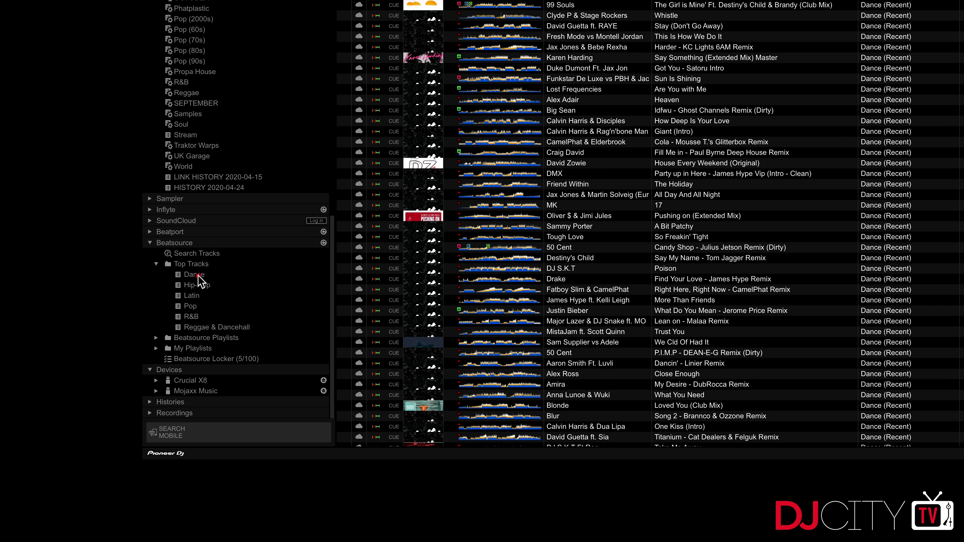
{"action": "left_click", "coordinate": [198, 276]}
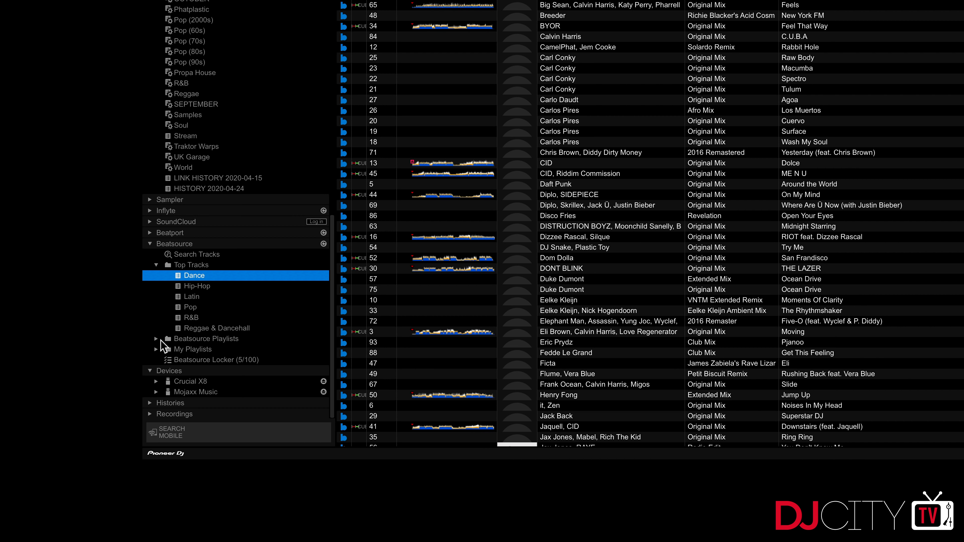
Step: Expand the Beatsource Playlists and show Afrobeats Essentials from the Reggae & Dancehall genre
{"action": "left_click", "coordinate": [156, 339]}
{"action": "scroll", "coordinate": [243, 318], "scroll_direction": "down", "scroll_amount": 3}
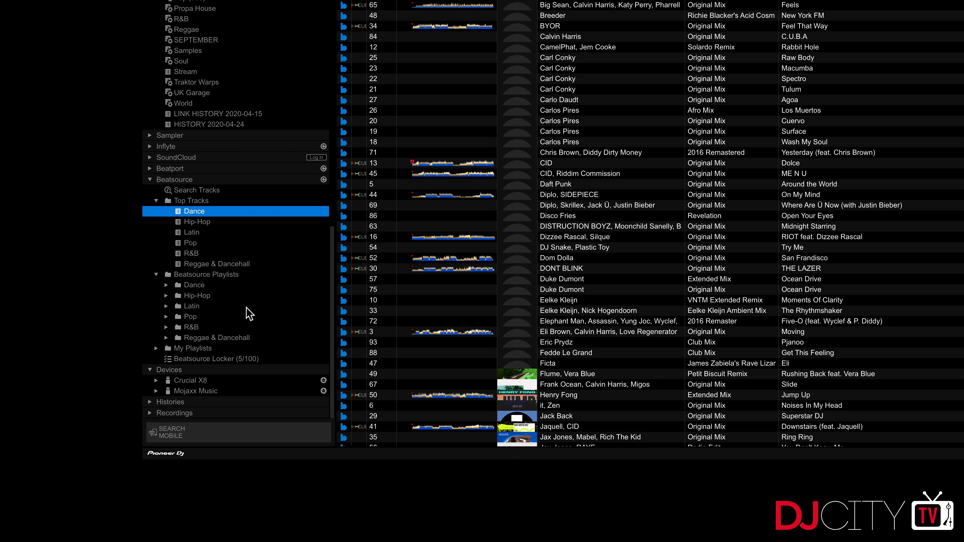
{"action": "left_click", "coordinate": [213, 338]}
{"action": "scroll", "coordinate": [248, 312], "scroll_direction": "down", "scroll_amount": 5}
{"action": "left_click", "coordinate": [249, 251]}
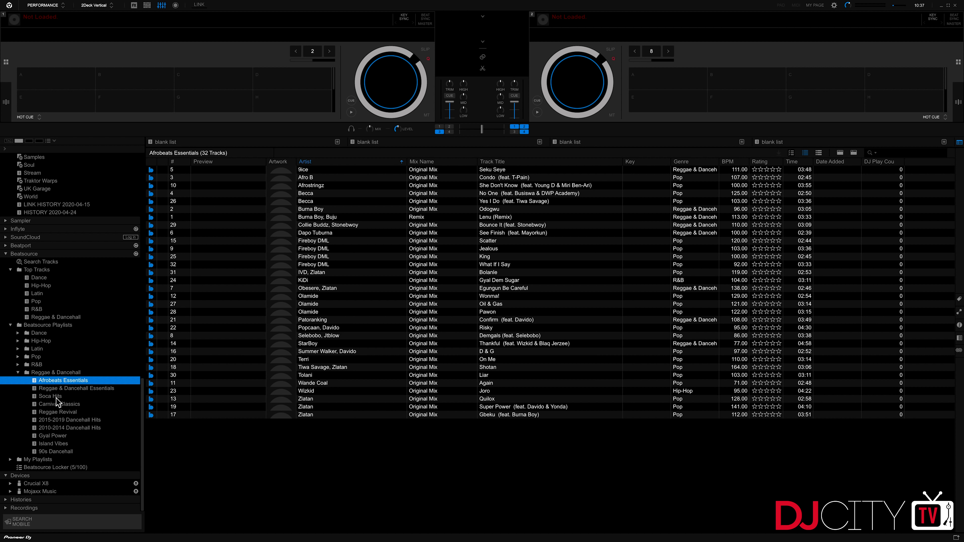
Step: Show the first Afrobeats Essentials playlist under My Playlists and load the track Seku Seye onto deck 1
{"action": "left_click", "coordinate": [10, 459]}
{"action": "scroll", "coordinate": [48, 423], "scroll_direction": "down", "scroll_amount": 2}
{"action": "left_click", "coordinate": [62, 425]}
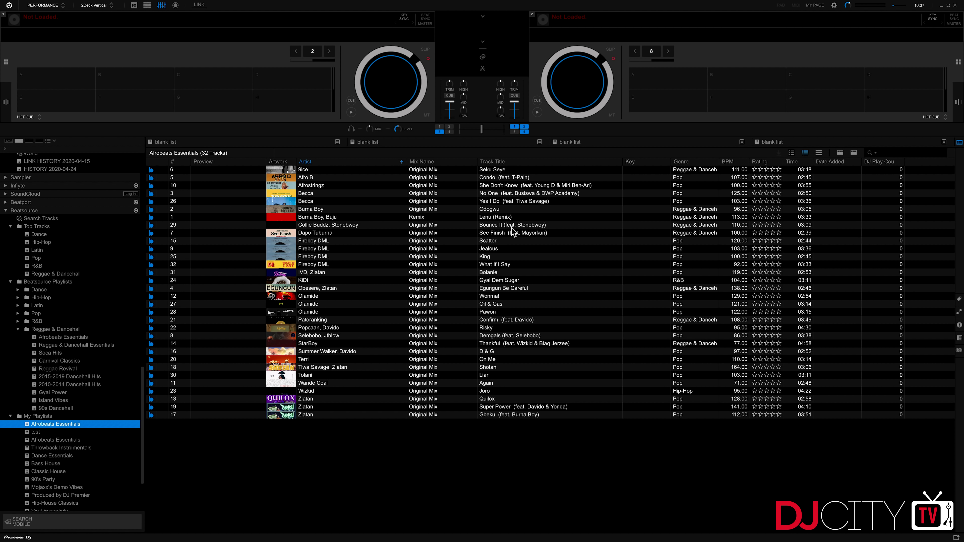
{"action": "left_click", "coordinate": [377, 170]}
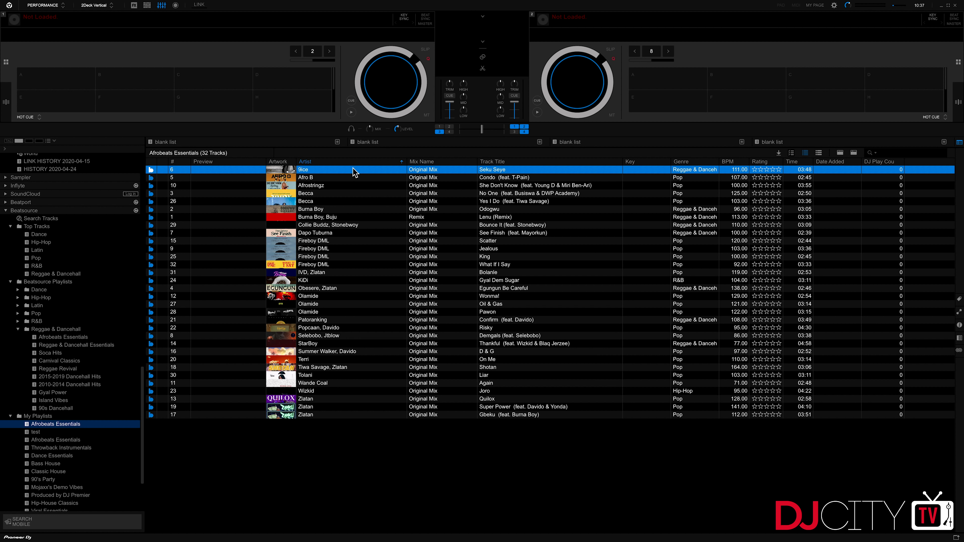
{"action": "left_click_drag", "start_coordinate": [352, 168], "coordinate": [392, 97]}
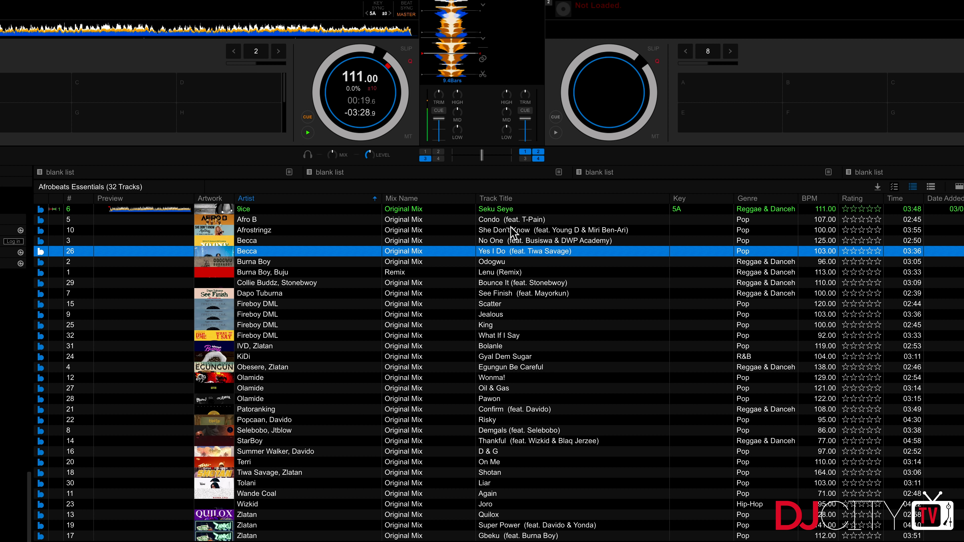
Step: Hide the Mix Name column in the Afrobeats Essentials track list and show it again
{"action": "left_click", "coordinate": [509, 219]}
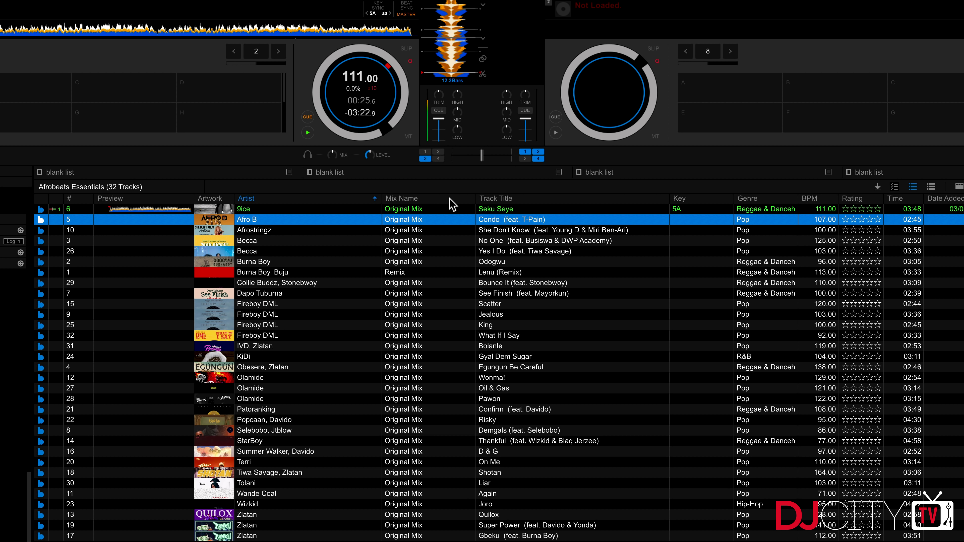
{"action": "right_click", "coordinate": [537, 200]}
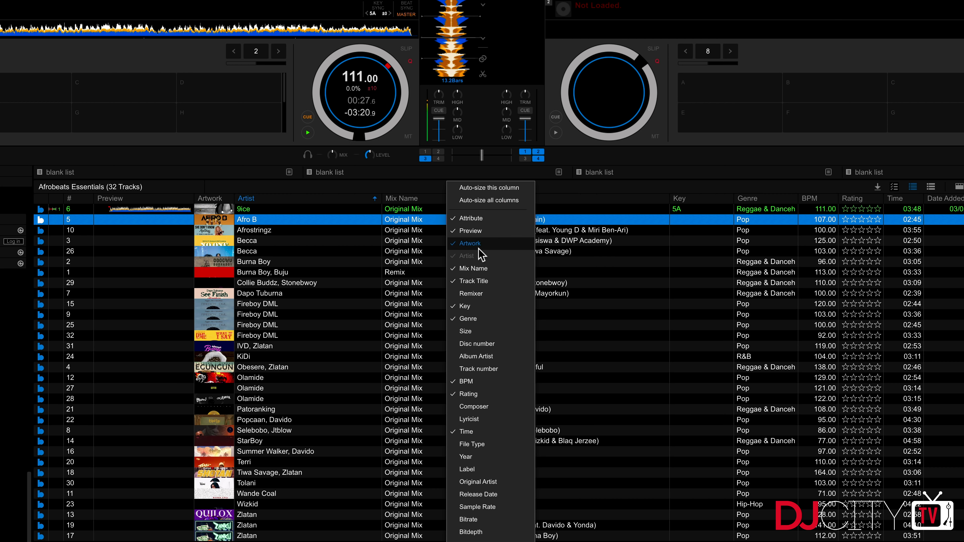
{"action": "left_click", "coordinate": [572, 209]}
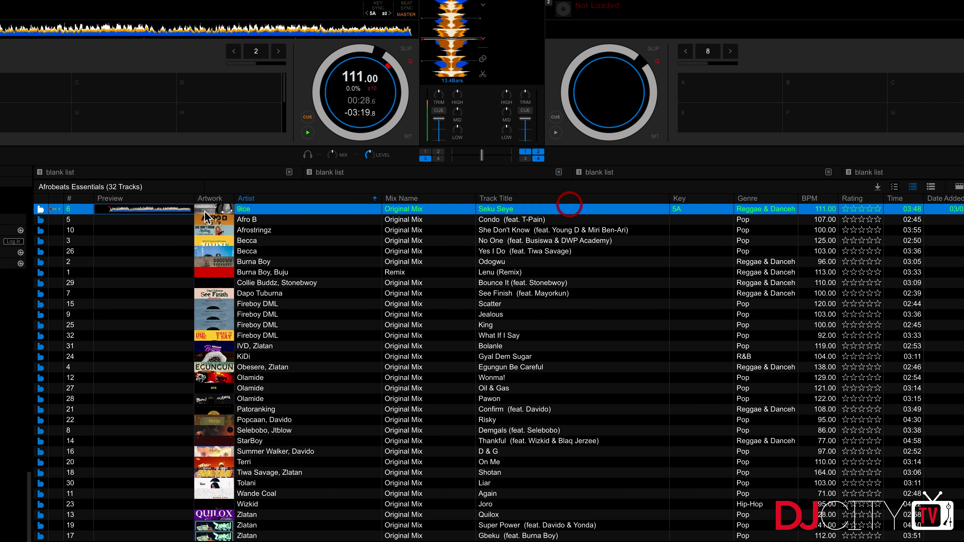
{"action": "right_click", "coordinate": [511, 198]}
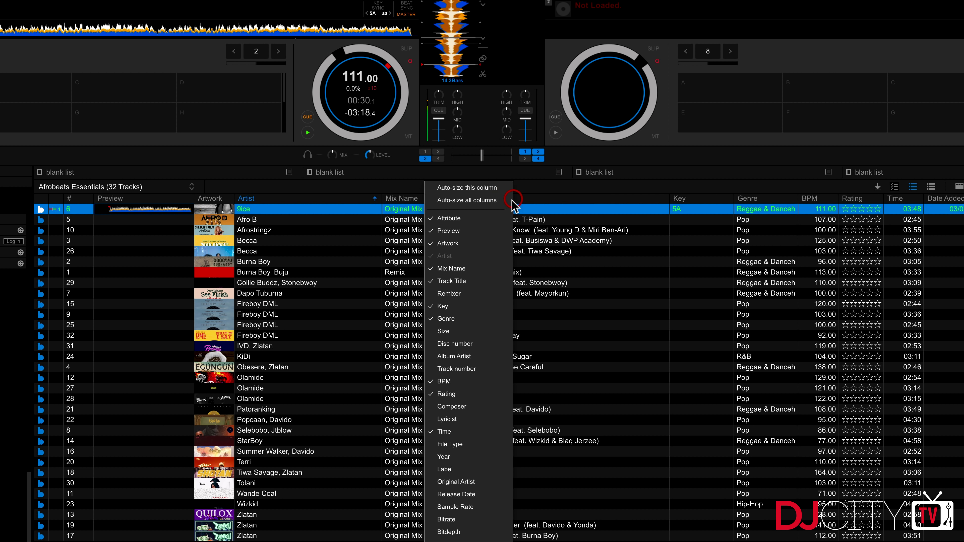
{"action": "left_click", "coordinate": [467, 268]}
{"action": "right_click", "coordinate": [451, 198]}
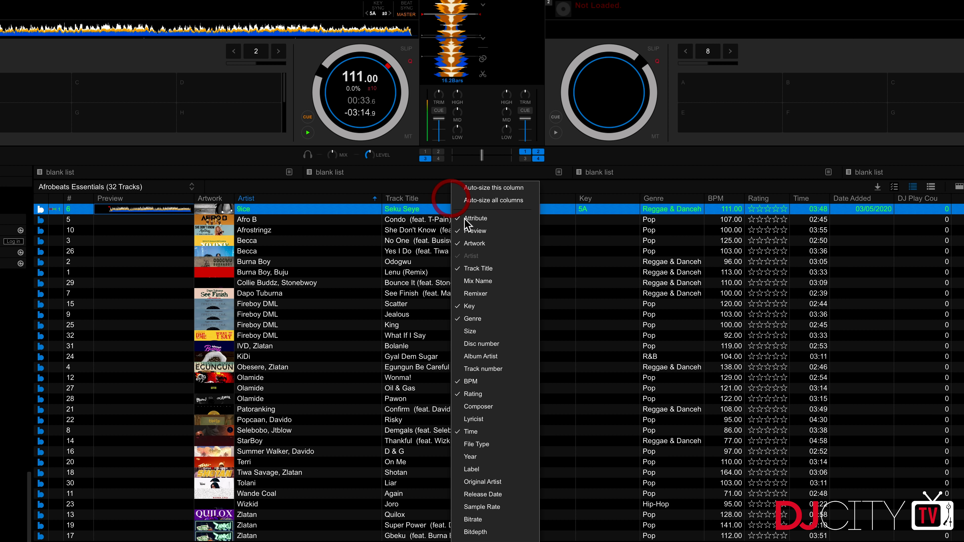
{"action": "left_click", "coordinate": [478, 271]}
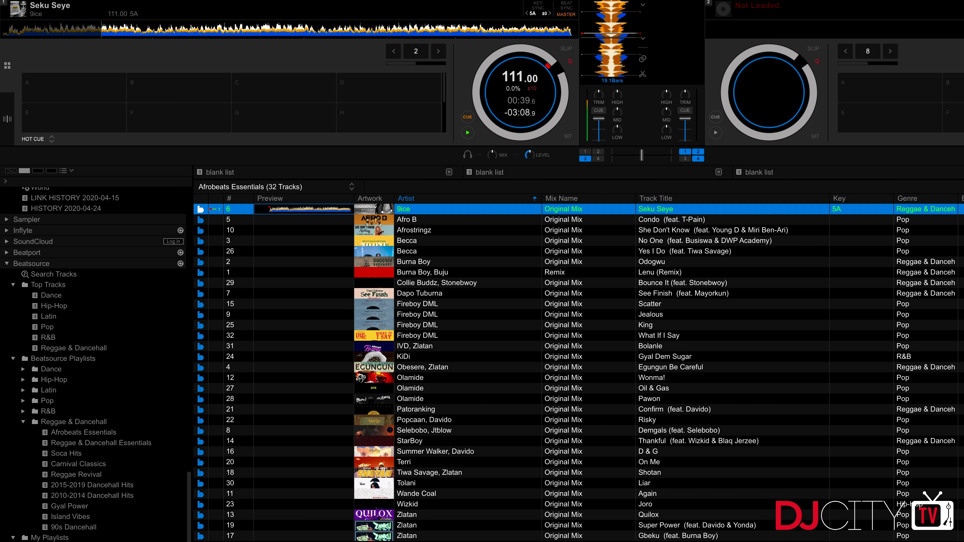
Step: Compare the two Naughty Girl mixes in the Mojaxx's Demo Vibes playlist and place the Mix Name column after Track Title
{"action": "left_click", "coordinate": [168, 531]}
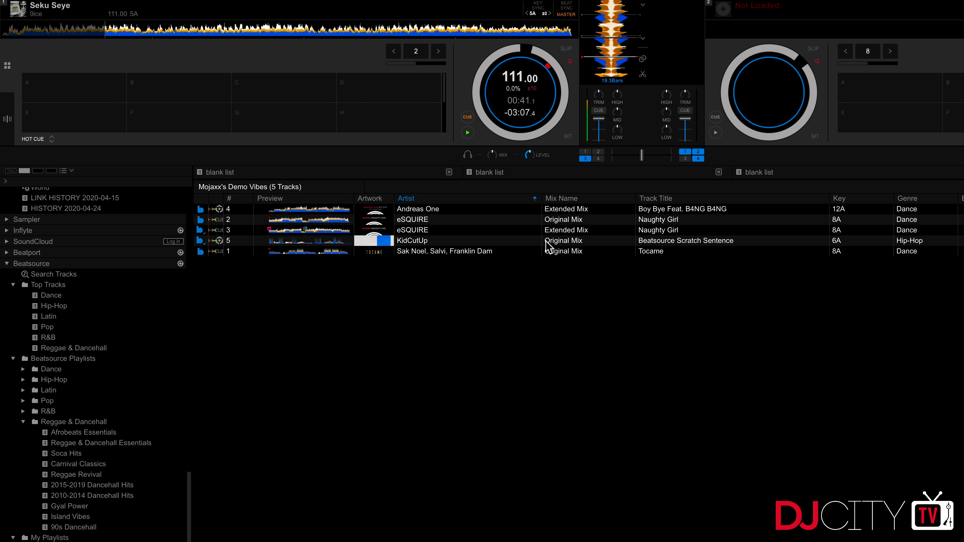
{"action": "left_click", "coordinate": [568, 220]}
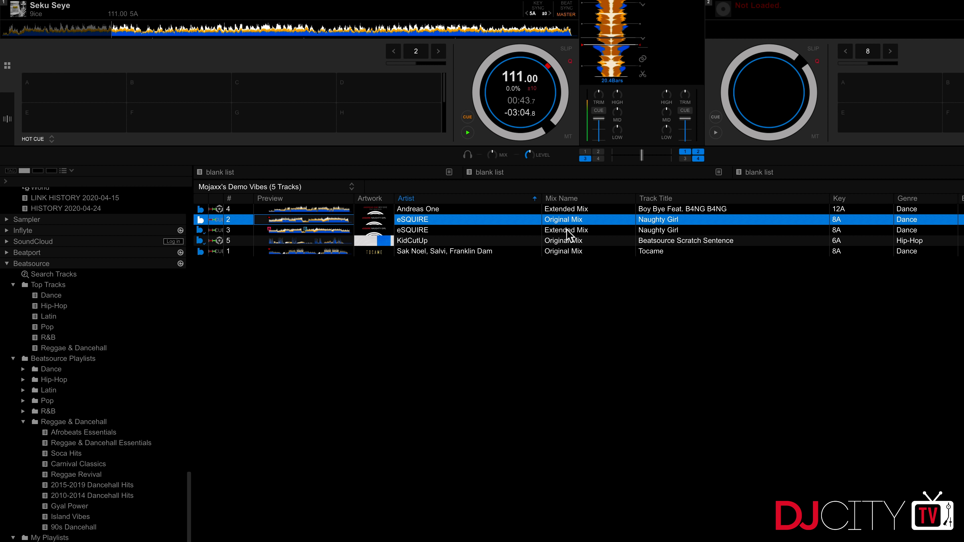
{"action": "left_click", "coordinate": [567, 230]}
{"action": "left_click", "coordinate": [466, 224]}
{"action": "right_click", "coordinate": [551, 200]}
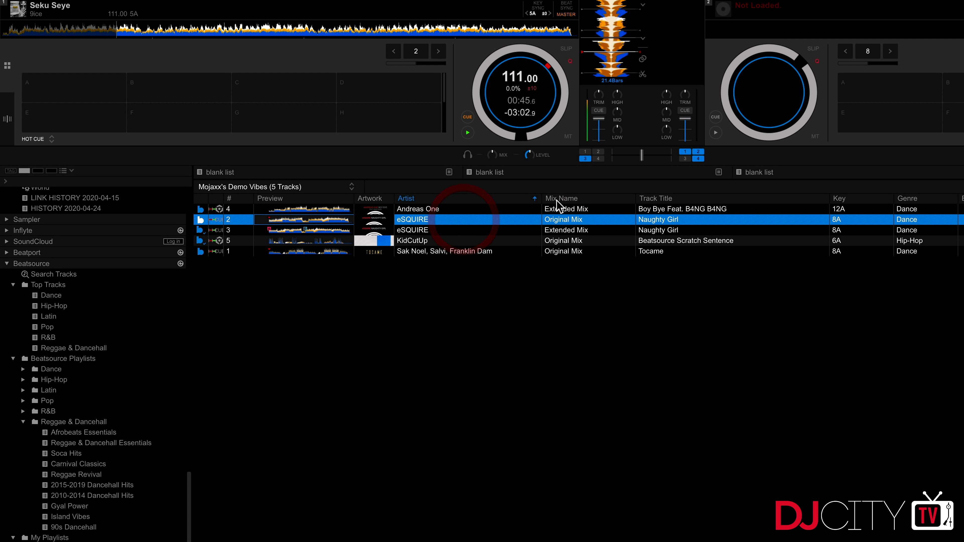
{"action": "left_click", "coordinate": [583, 270]}
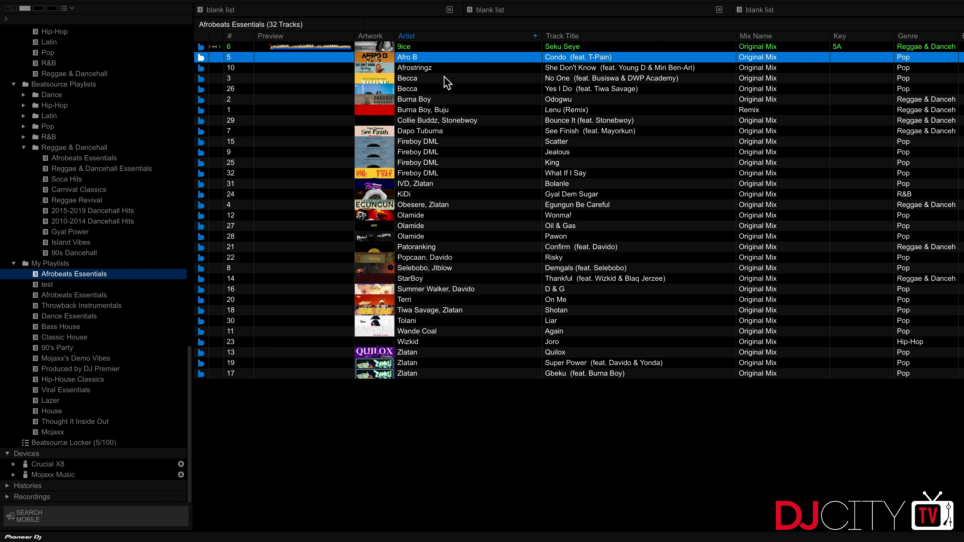
Step: Import the seven Afrobeats Essentials tracks from Condo through Bounce It into the collection
{"action": "left_click", "coordinate": [437, 120], "text": "shift"}
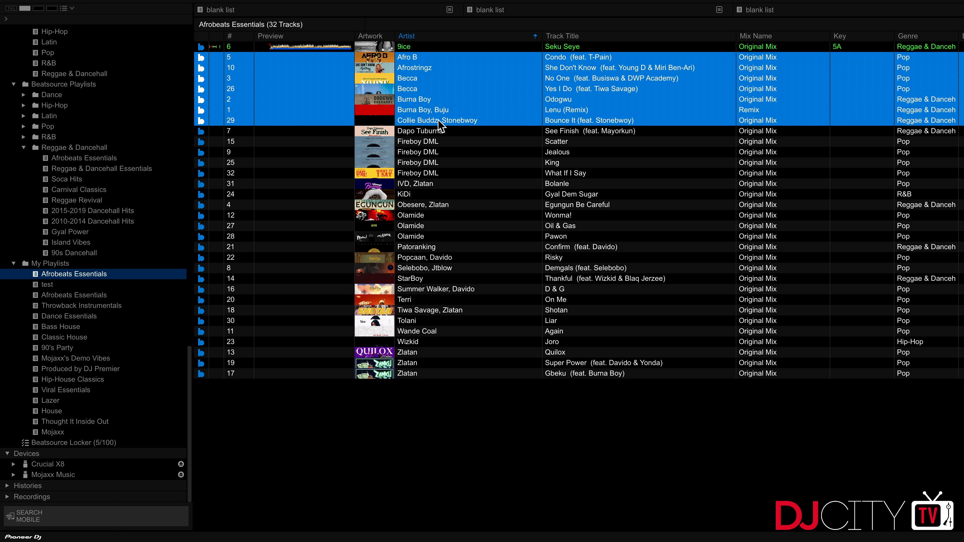
{"action": "right_click", "coordinate": [439, 120]}
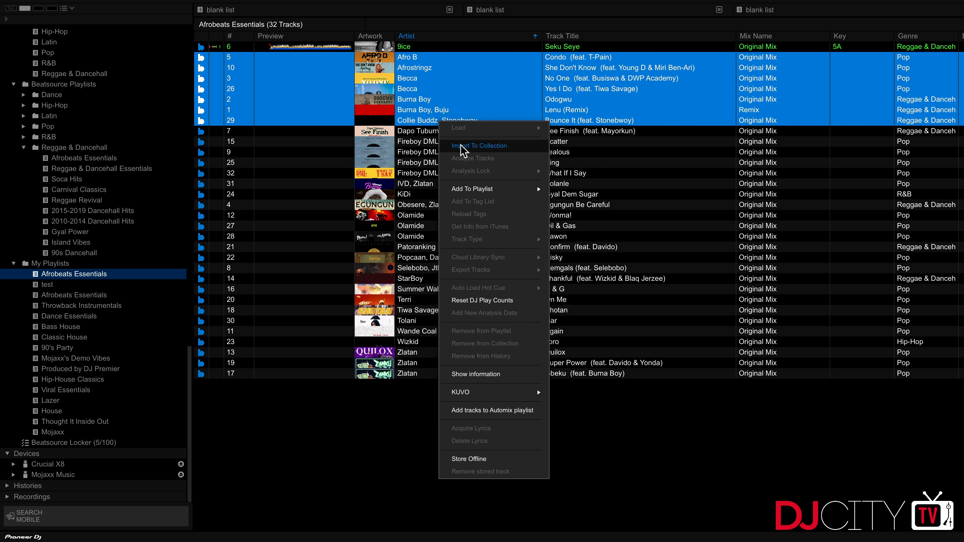
{"action": "left_click", "coordinate": [464, 146]}
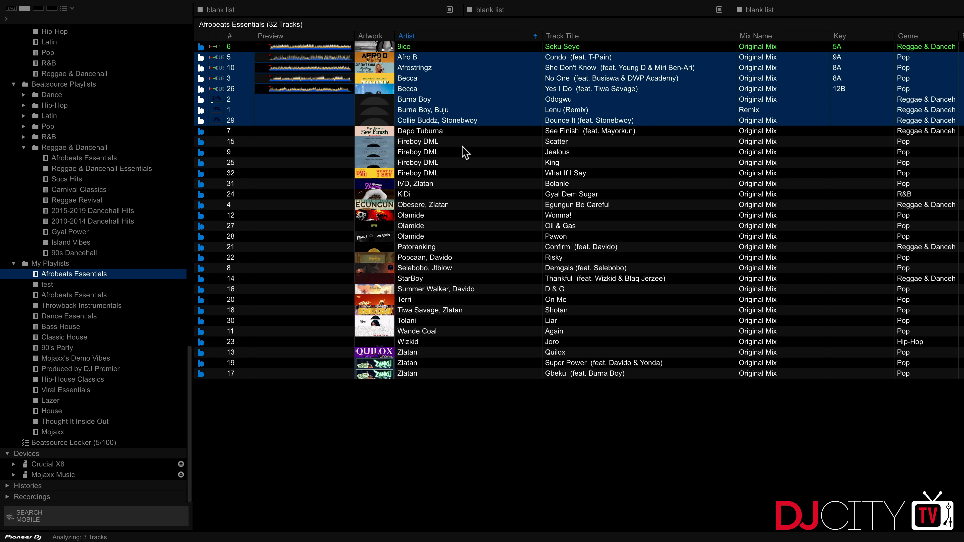
Step: Load Bounce It onto deck 1 and set its beat grid's first beat at the current playback position
{"action": "left_click", "coordinate": [453, 154]}
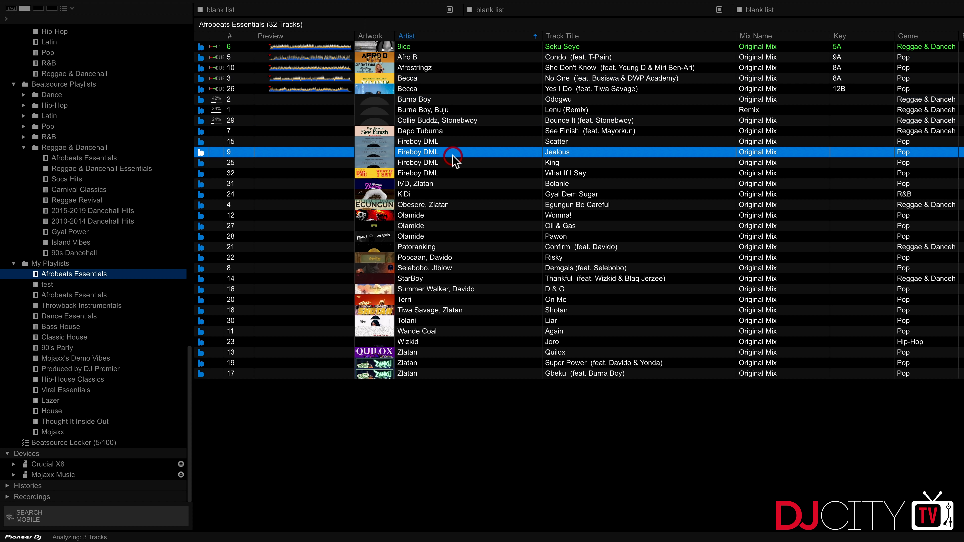
{"action": "left_click", "coordinate": [428, 77]}
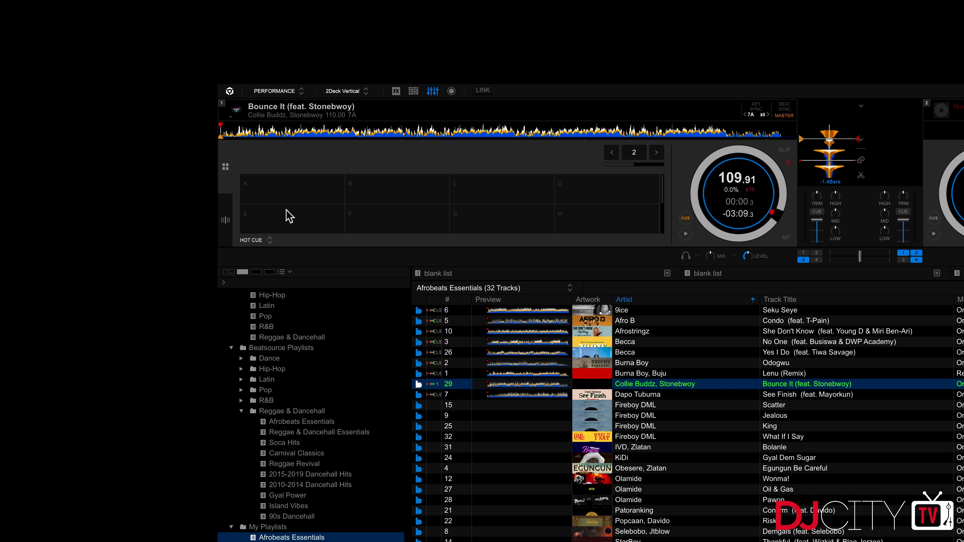
{"action": "left_click", "coordinate": [228, 219]}
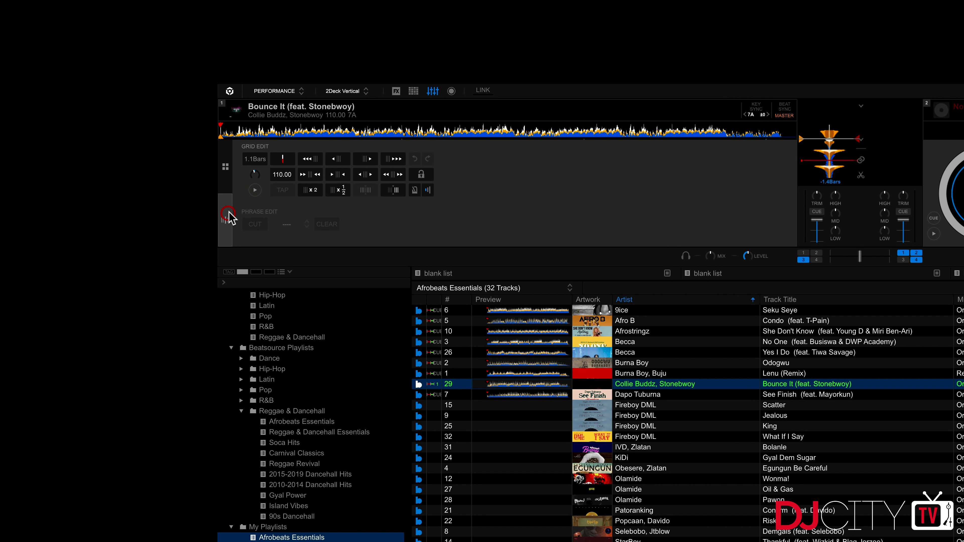
{"action": "left_click", "coordinate": [281, 160]}
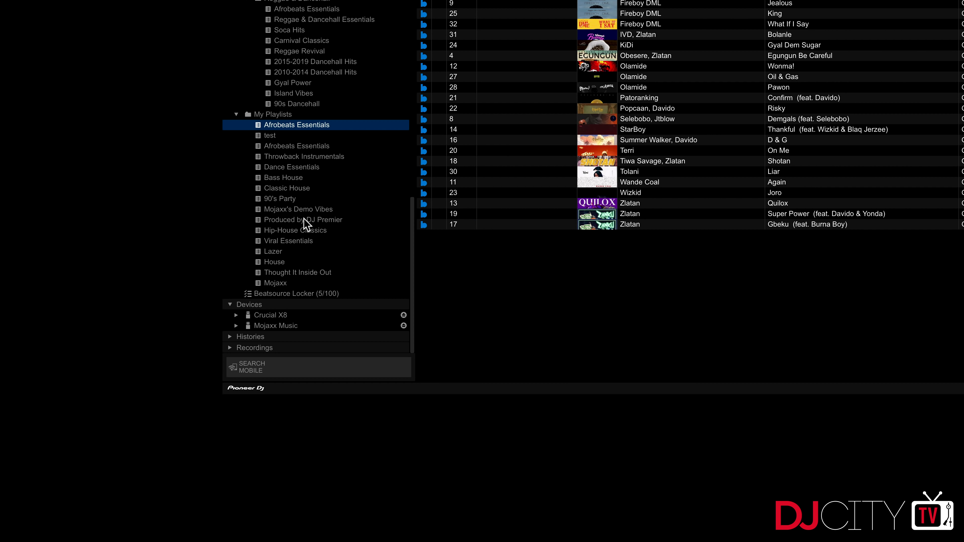
Step: Look through the tracks stored in the Beatsource Locker
{"action": "left_click", "coordinate": [318, 295]}
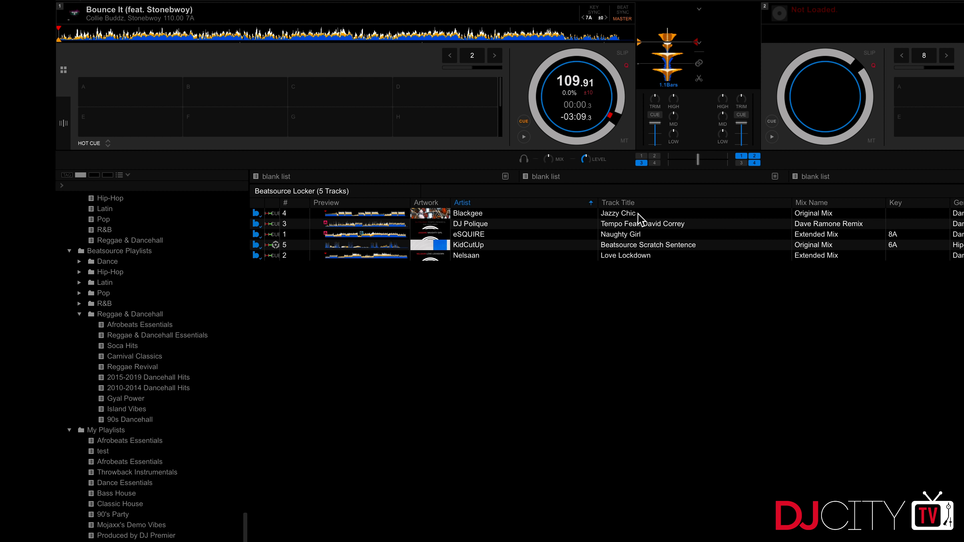
{"action": "left_click", "coordinate": [570, 213]}
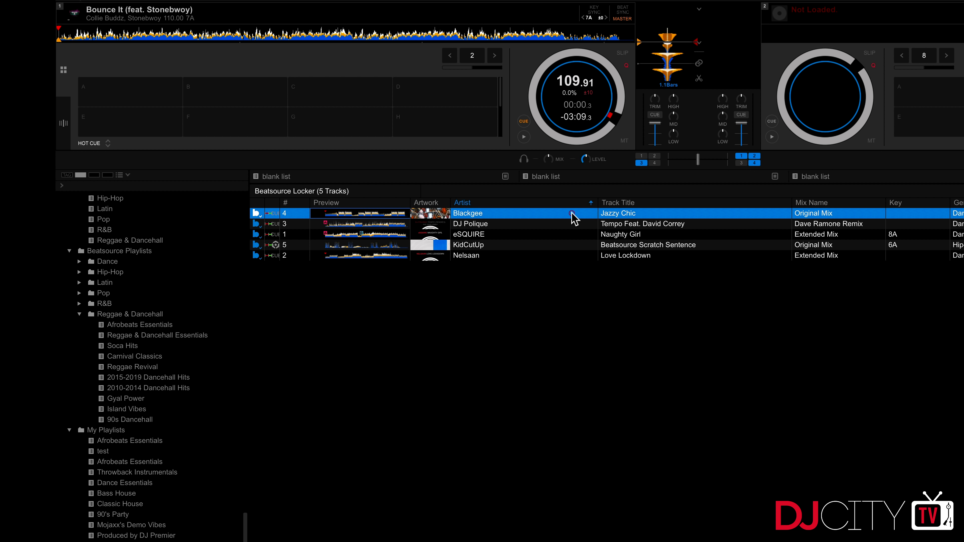
{"action": "left_click", "coordinate": [565, 225]}
{"action": "left_click", "coordinate": [513, 246]}
{"action": "left_click", "coordinate": [513, 216]}
Step: Store the Burna Boy track Odogwu from Afrobeats Essentials offline and check it in the Beatsource Locker
{"action": "left_click", "coordinate": [138, 443]}
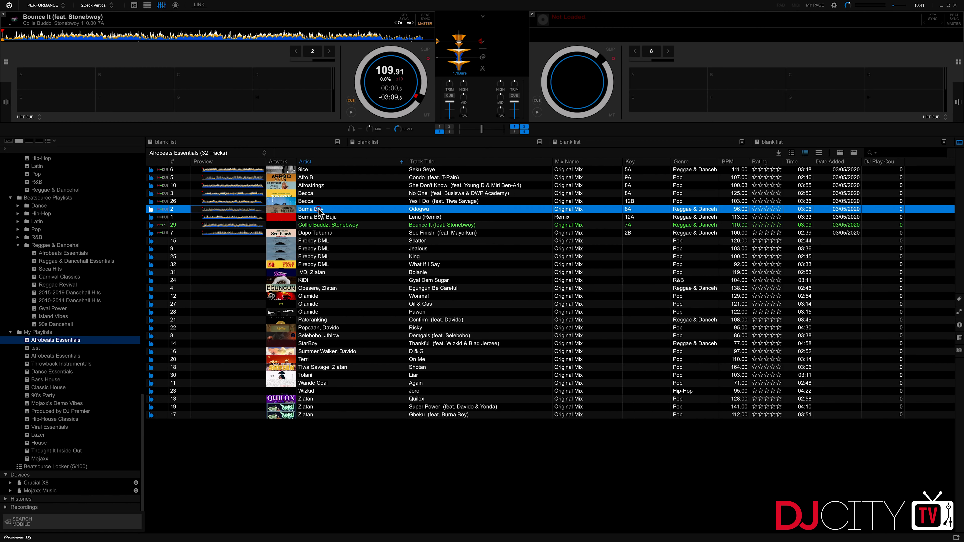
{"action": "right_click", "coordinate": [490, 266]}
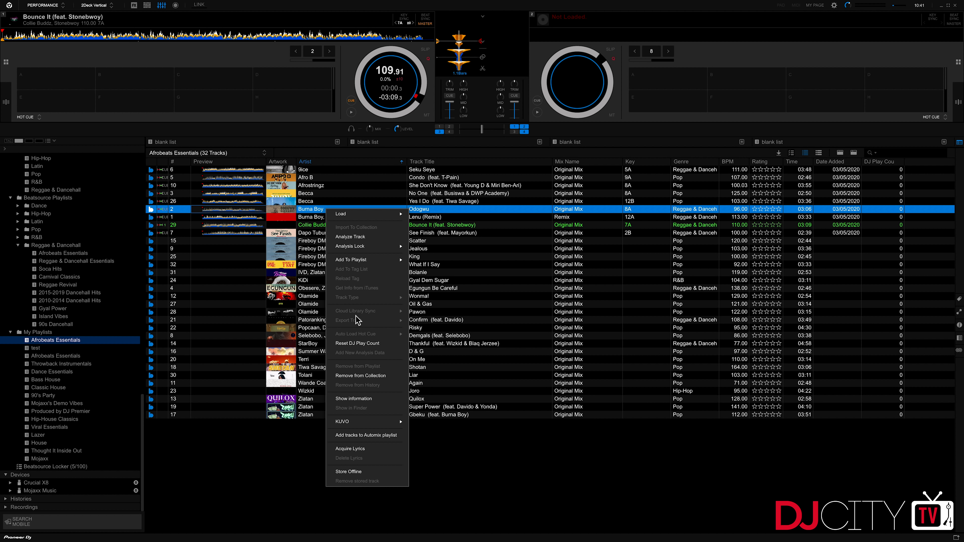
{"action": "left_click", "coordinate": [372, 472]}
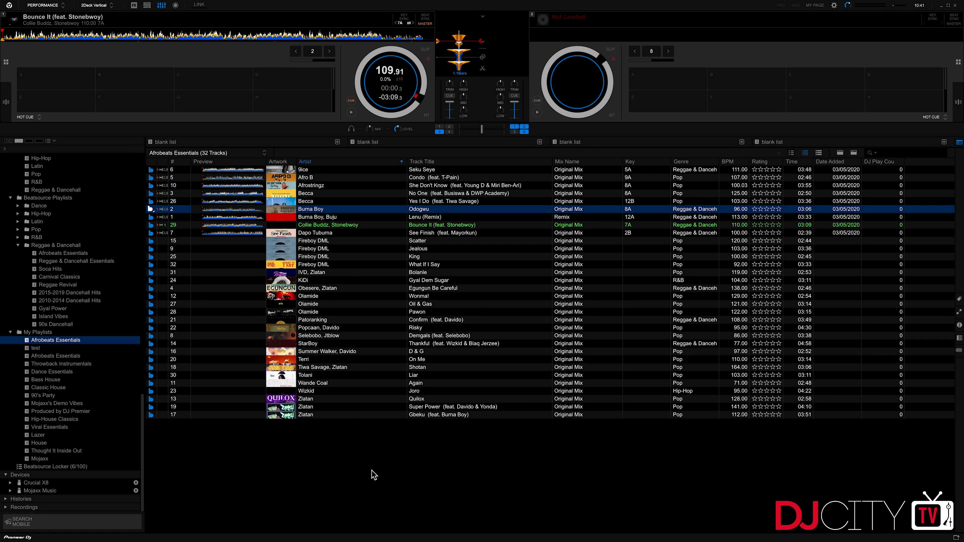
{"action": "left_click", "coordinate": [324, 218]}
{"action": "left_click", "coordinate": [327, 209]}
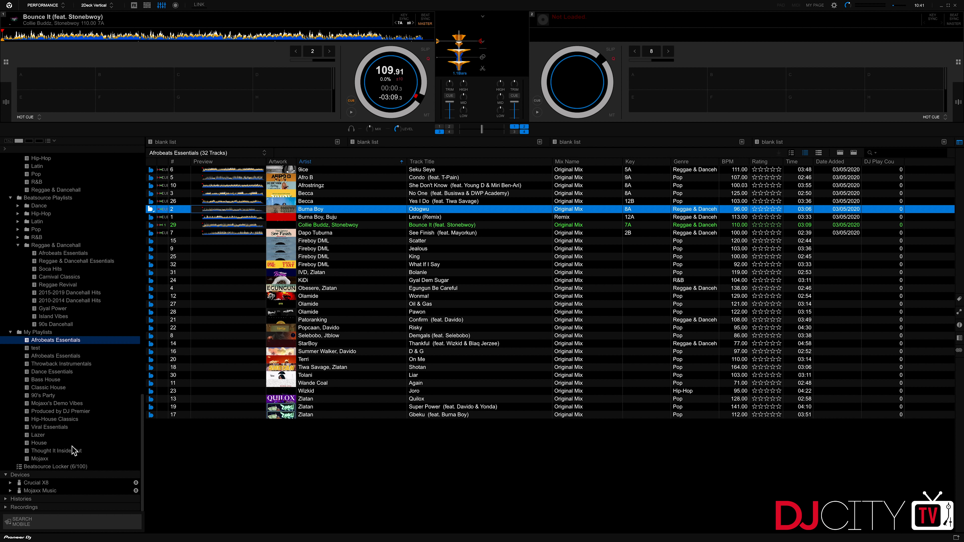
{"action": "left_click", "coordinate": [57, 467]}
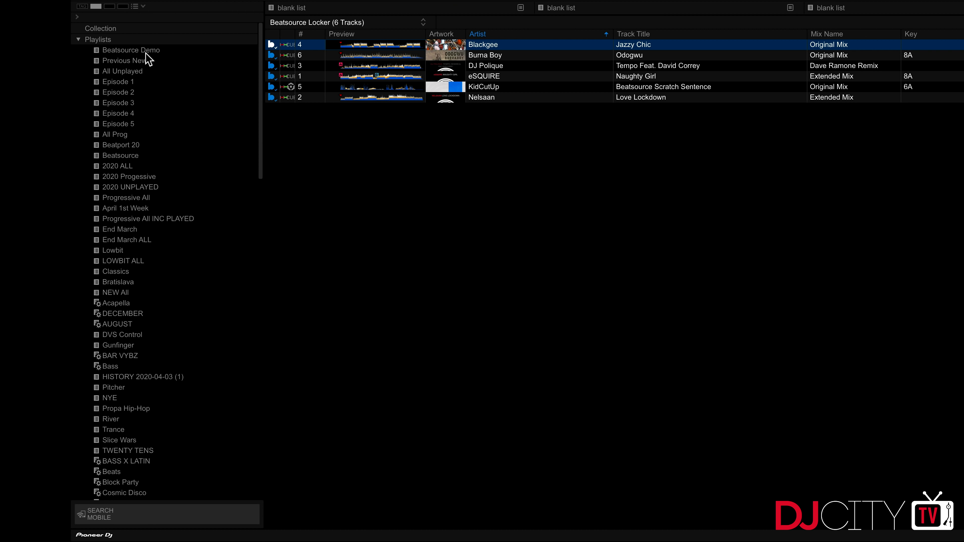
Step: Add the Goom Gum track Open Your Mind from the April 1st Week playlist to the Beatsource Demo playlist
{"action": "left_click", "coordinate": [146, 51]}
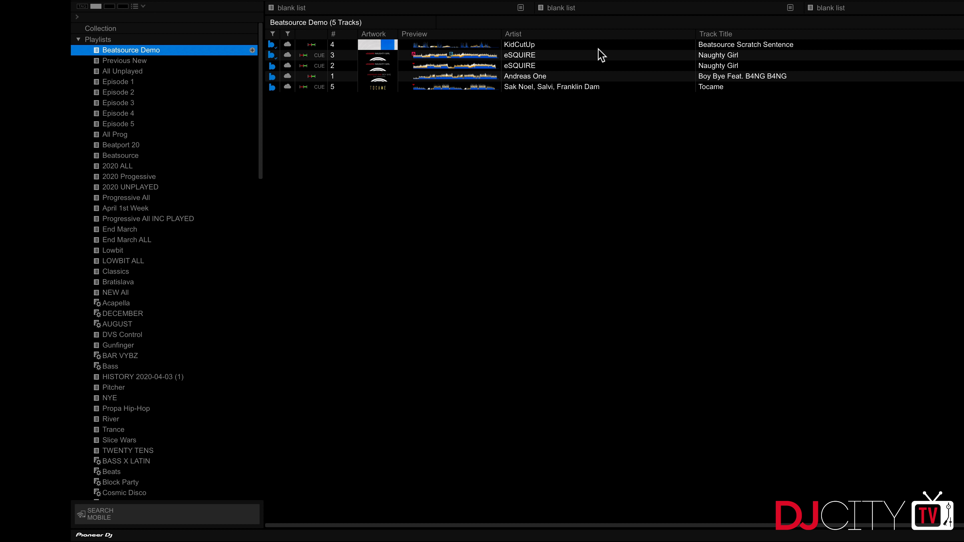
{"action": "left_click", "coordinate": [157, 208]}
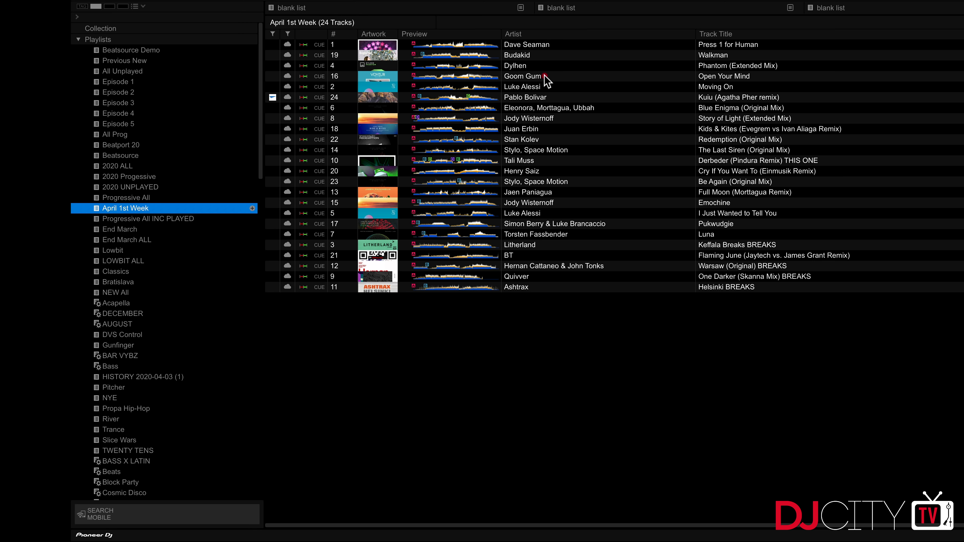
{"action": "left_click", "coordinate": [545, 76]}
{"action": "right_click", "coordinate": [545, 76]}
{"action": "mouse_move", "coordinate": [567, 87]}
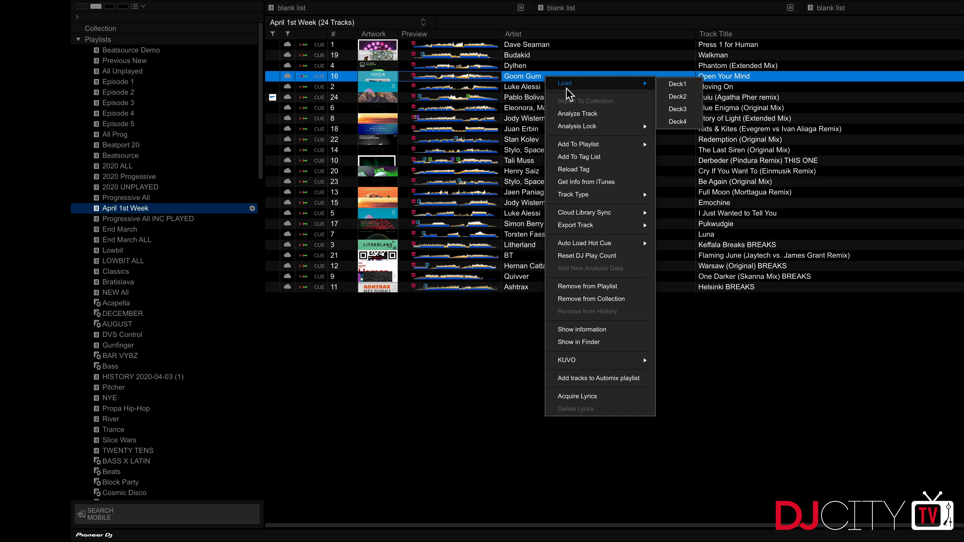
{"action": "mouse_move", "coordinate": [571, 146]}
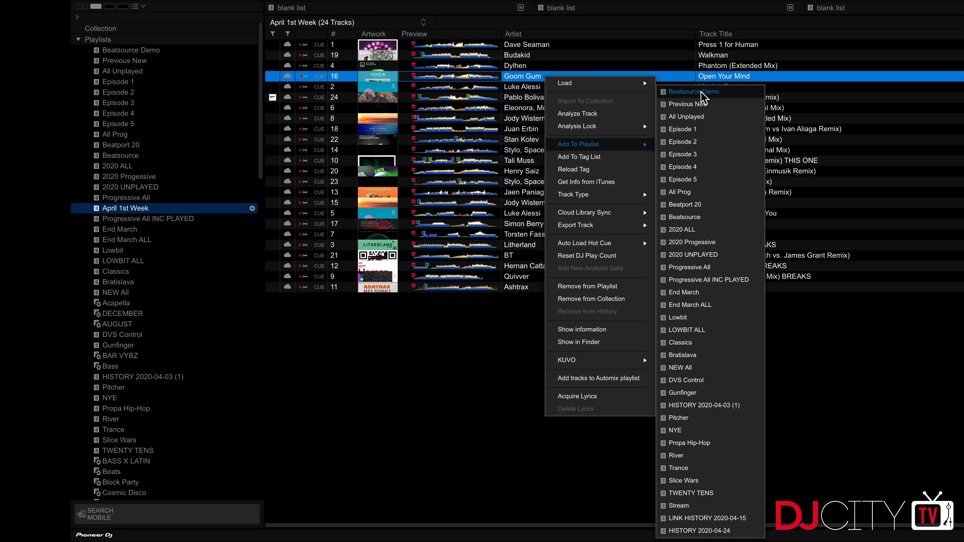
{"action": "left_click", "coordinate": [703, 93]}
Step: Examine the mix of local and Beatsource tracks in the Beatsource Demo playlist
{"action": "left_click", "coordinate": [110, 49]}
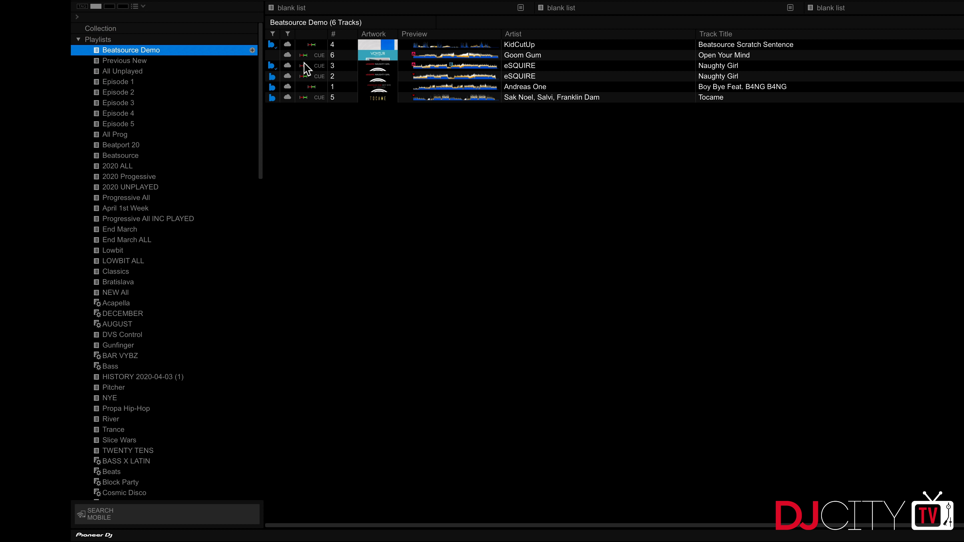
{"action": "left_click", "coordinate": [553, 57]}
{"action": "left_click", "coordinate": [549, 66]}
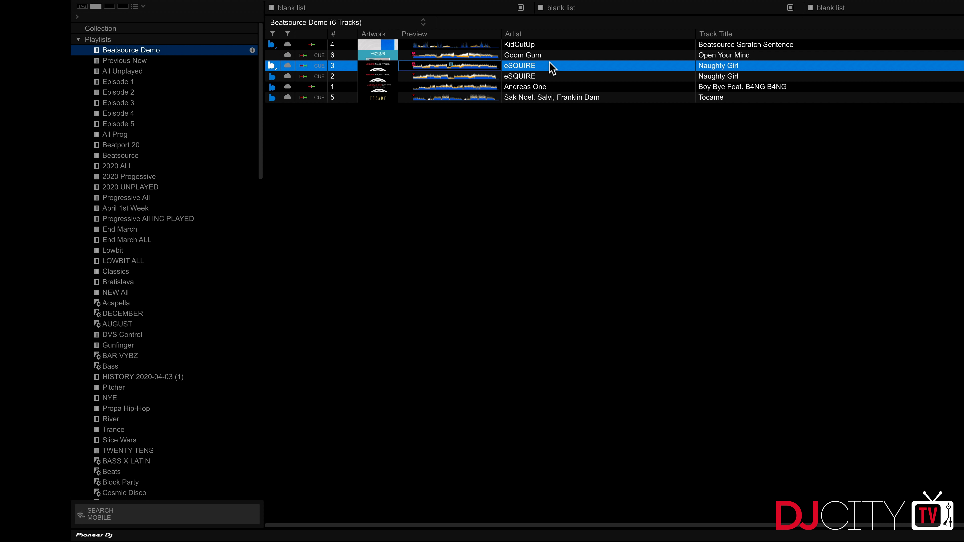
{"action": "left_click", "coordinate": [547, 46]}
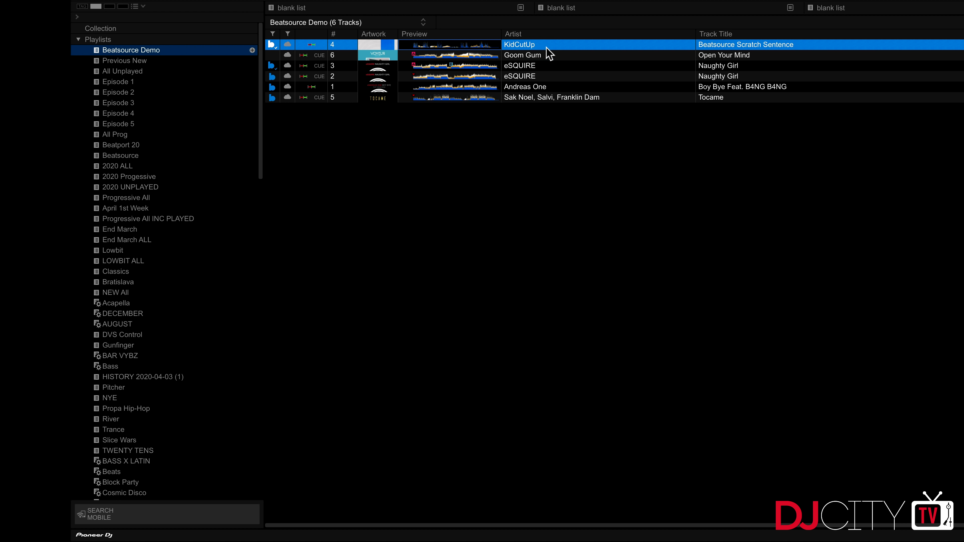
{"action": "left_click", "coordinate": [539, 86]}
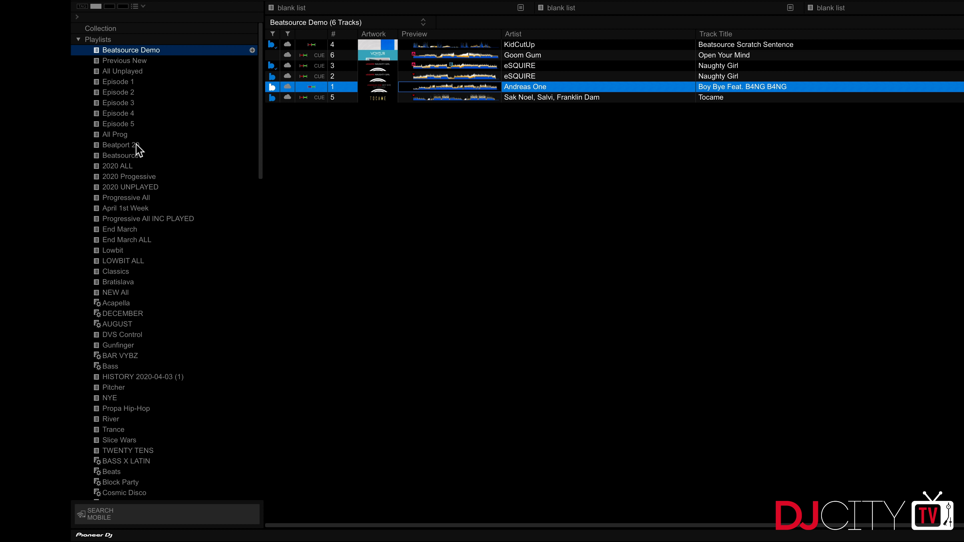
Step: Show the Beatsource playlist and switch from Export to Performance mode to compare its available tracks
{"action": "left_click", "coordinate": [135, 157]}
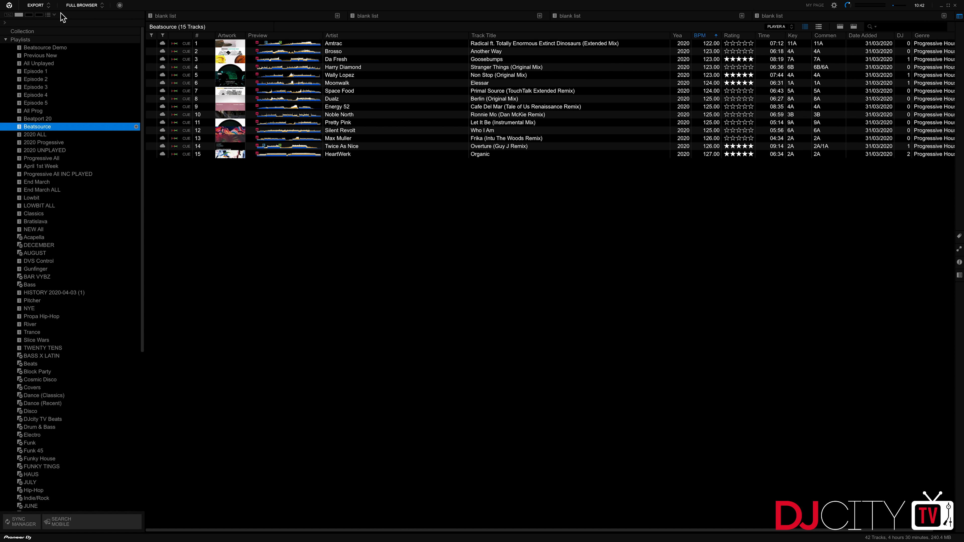
{"action": "left_click", "coordinate": [50, 5]}
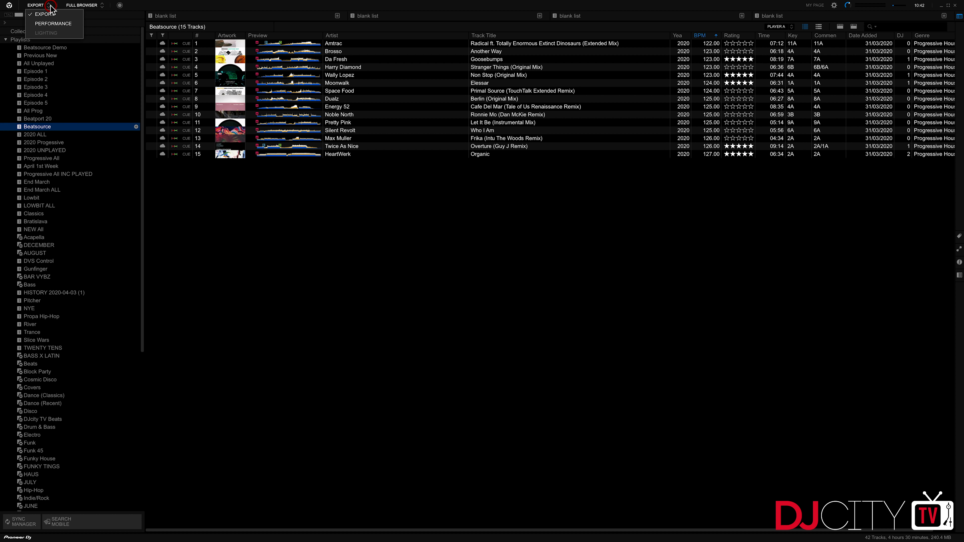
{"action": "left_click", "coordinate": [57, 25]}
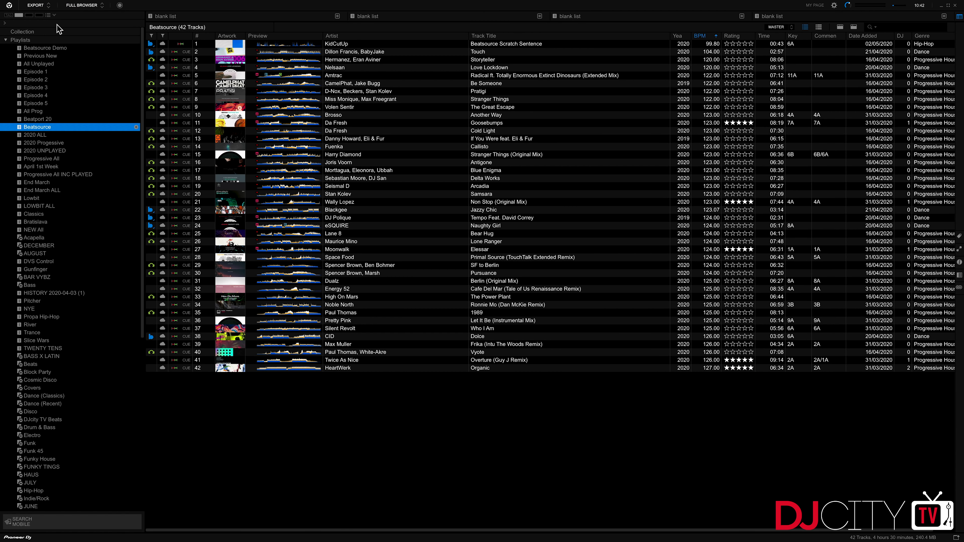